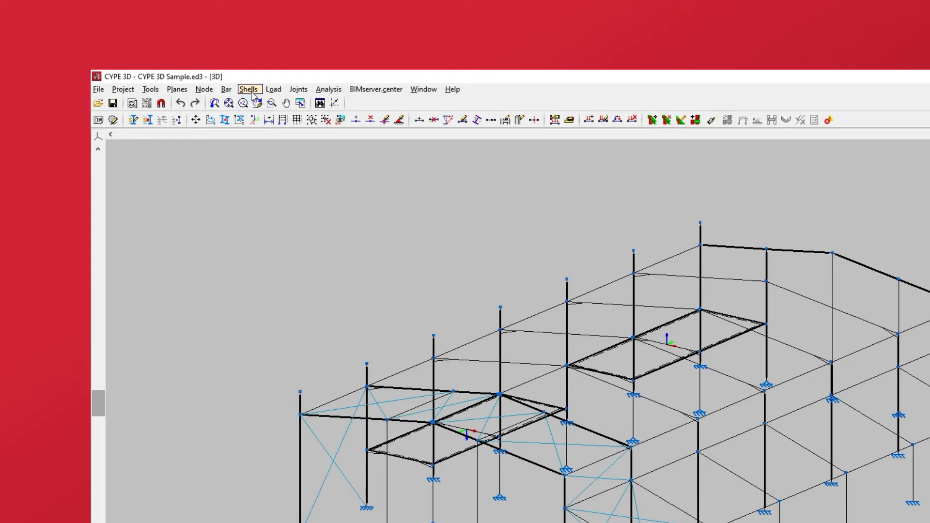
Describe the section of shells S1 and S2 with a 200 mm thickness, leaving the local Z subgrade modulus disabled.
{"action": "left_click", "coordinate": [169, 46]}
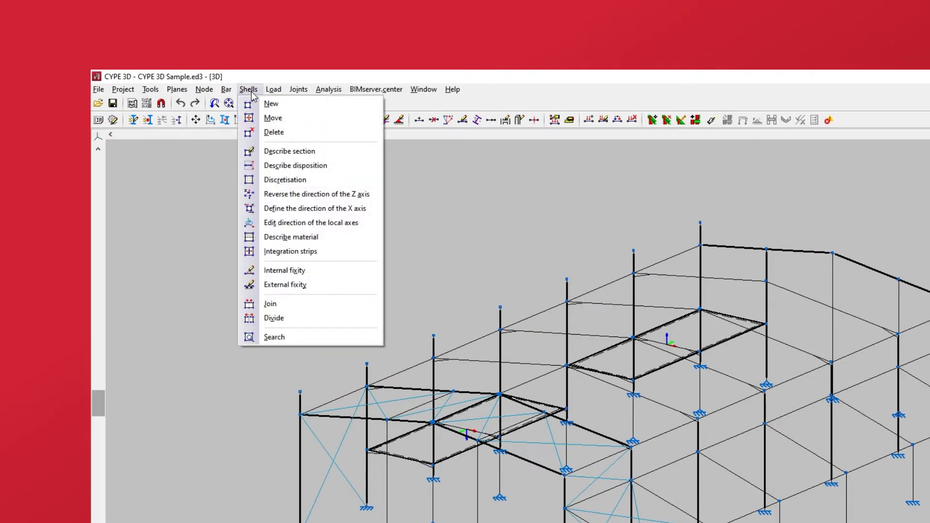
{"action": "left_click", "coordinate": [259, 154]}
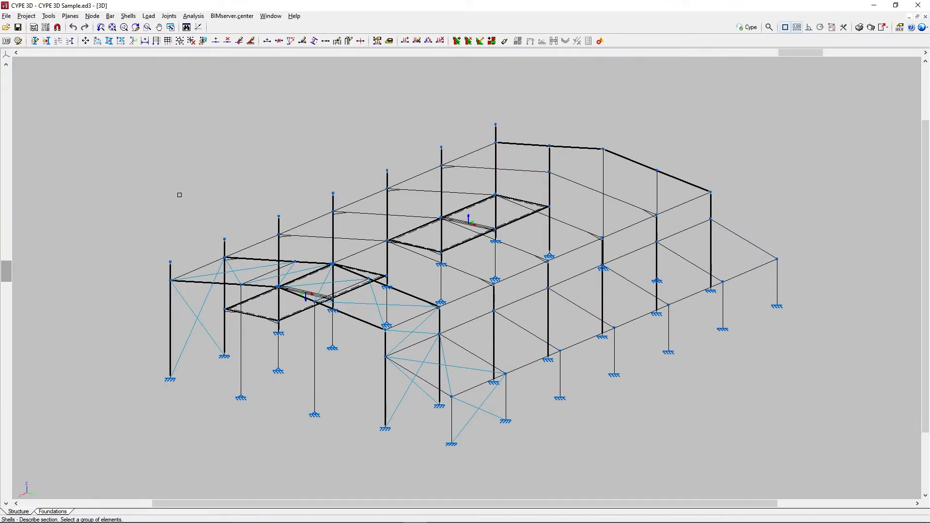
{"action": "middle_click_drag", "start_coordinate": [180, 195], "coordinate": [435, 195]}
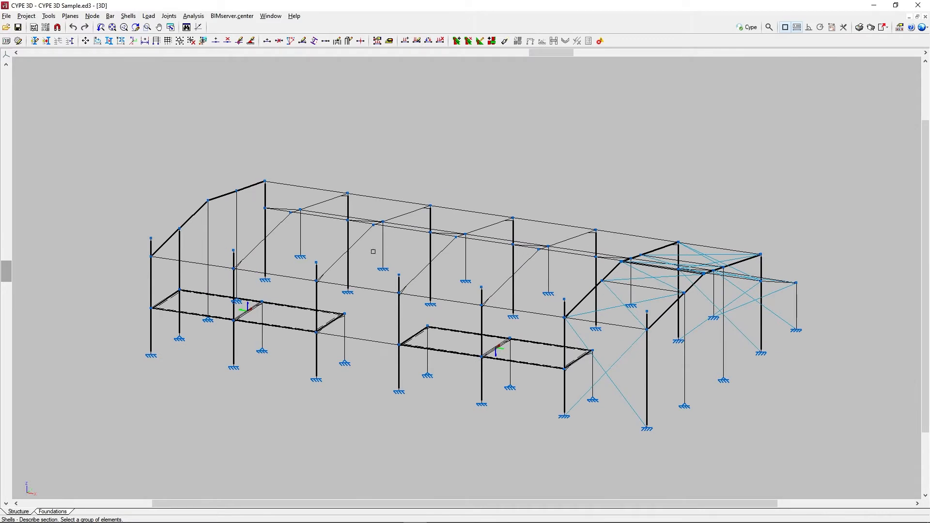
{"action": "left_click", "coordinate": [286, 322]}
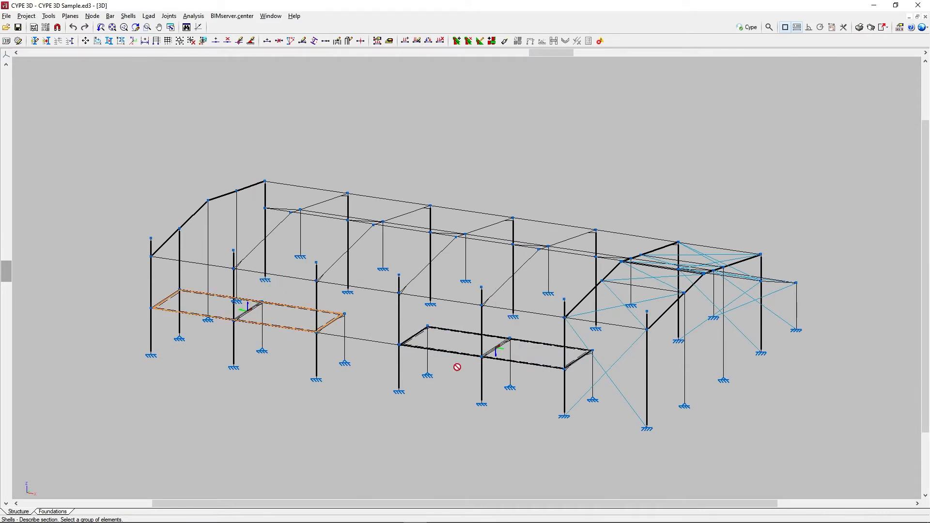
{"action": "left_click_drag", "start_coordinate": [458, 367], "coordinate": [420, 313]}
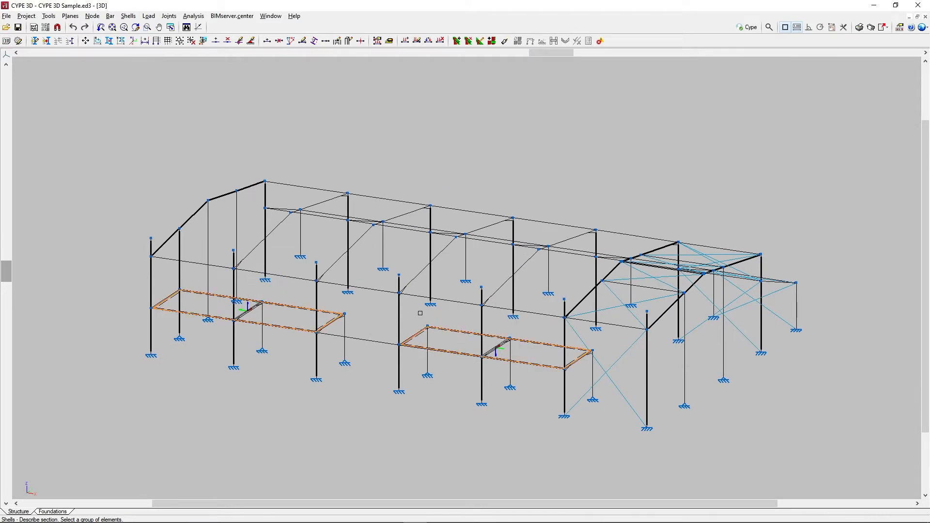
{"action": "right_click", "coordinate": [420, 313]}
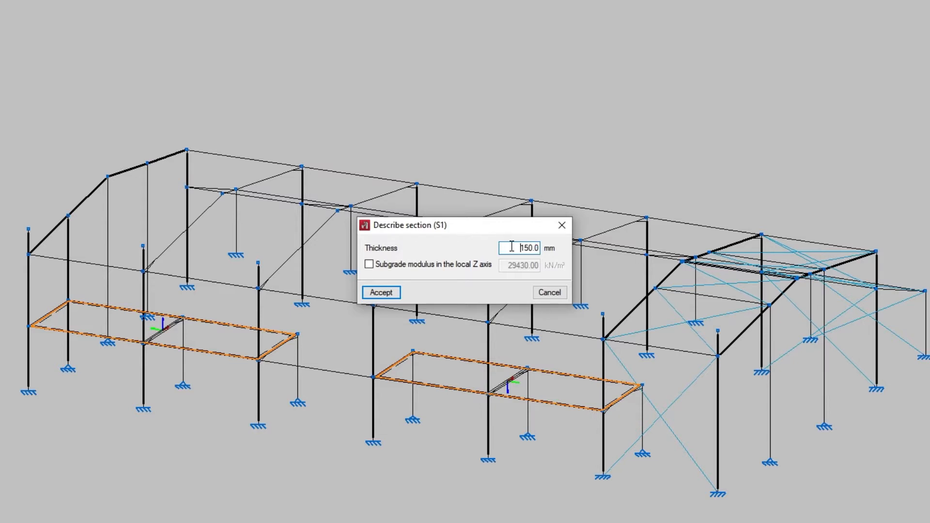
{"action": "type", "text": "200"}
{"action": "left_click", "coordinate": [370, 266]}
{"action": "left_click", "coordinate": [372, 266]}
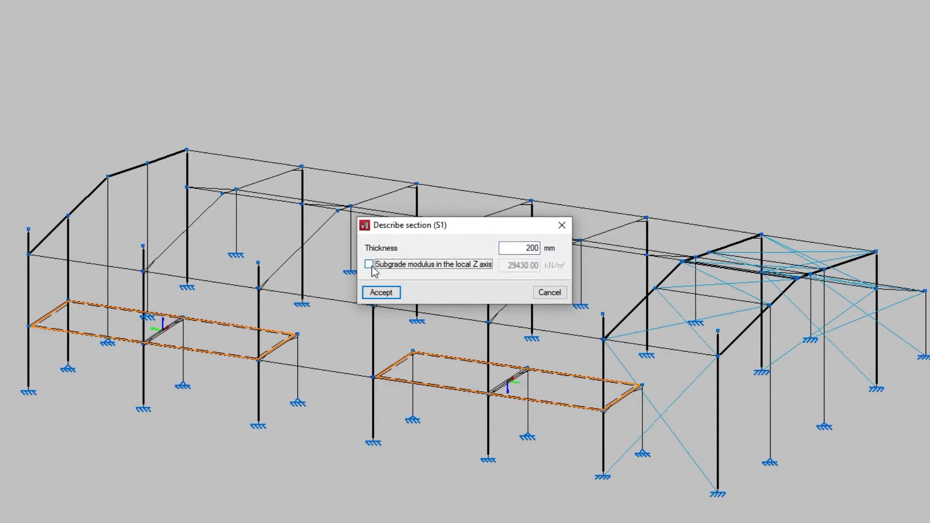
{"action": "left_click", "coordinate": [397, 295]}
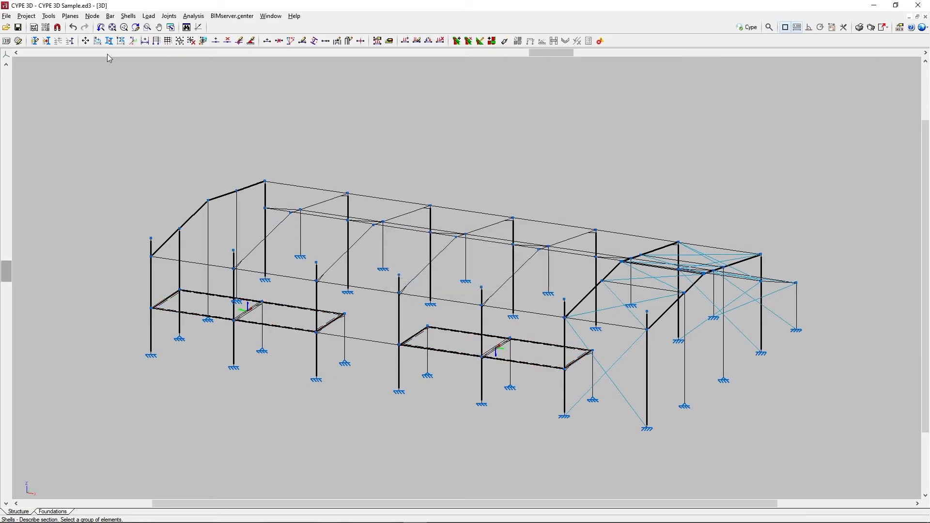
Describe the disposition of shells S1 and S2, placing the local axis origin at the bottom face of the section.
{"action": "left_click", "coordinate": [129, 18]}
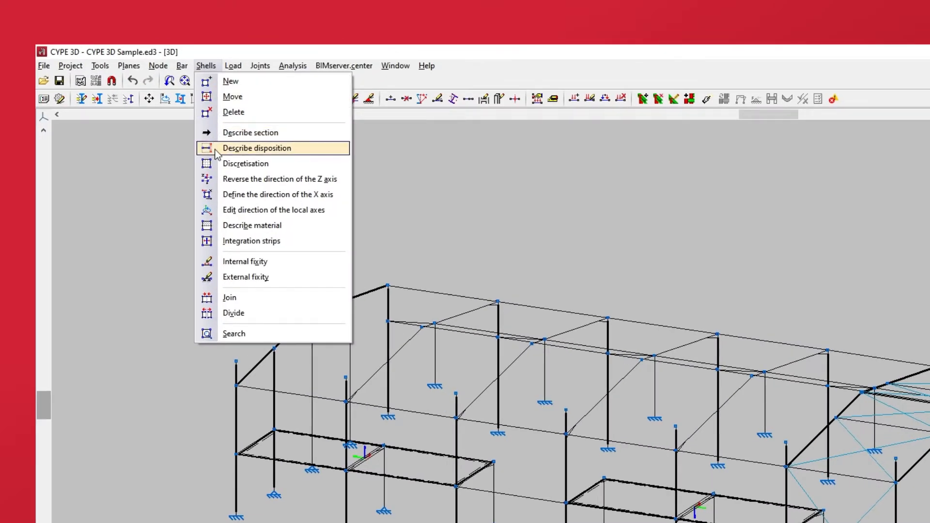
{"action": "left_click", "coordinate": [216, 150]}
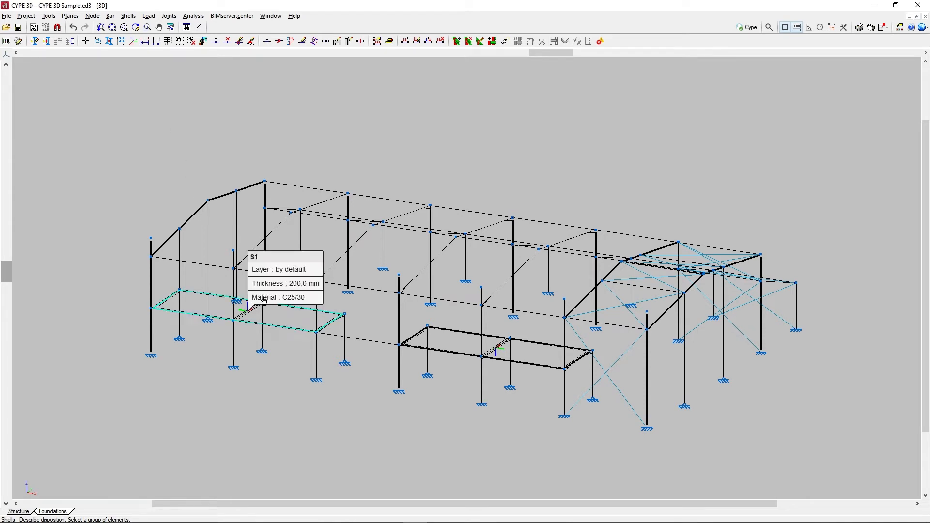
{"action": "left_click", "coordinate": [277, 320]}
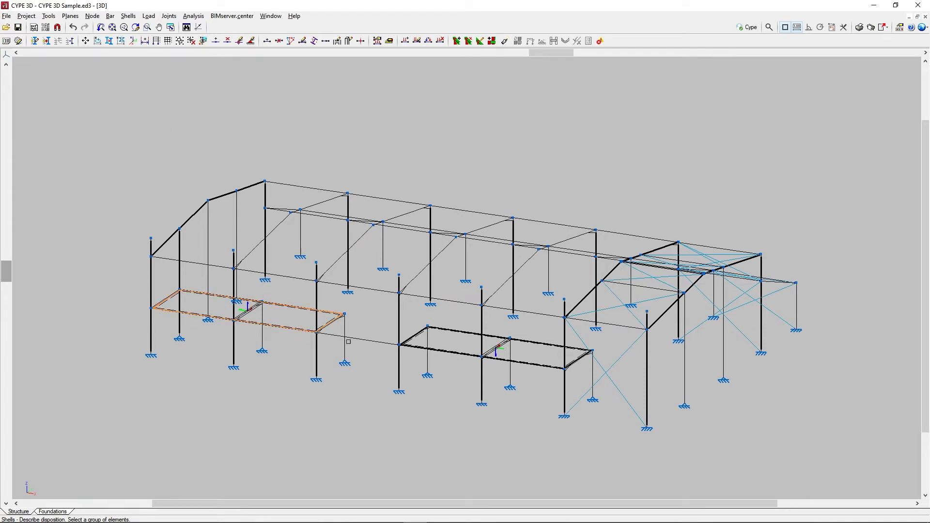
{"action": "left_click", "coordinate": [453, 346]}
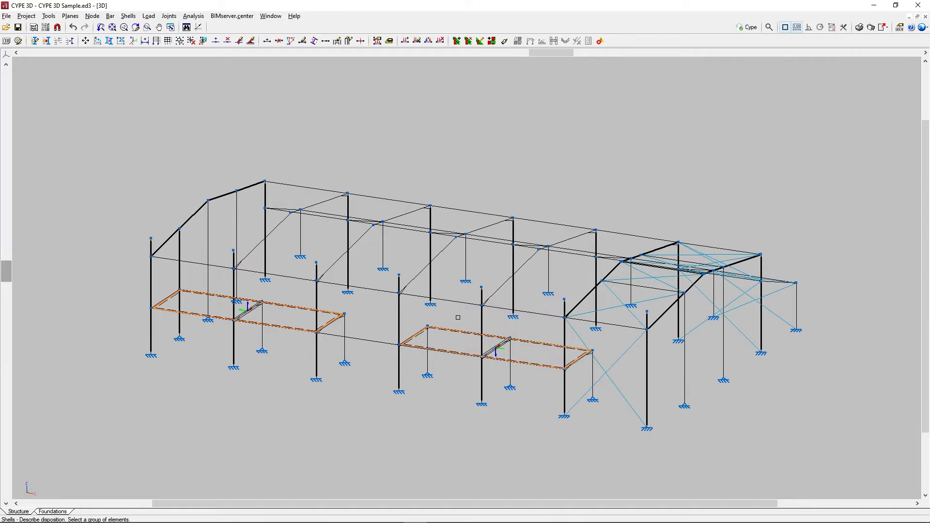
{"action": "right_click", "coordinate": [458, 317]}
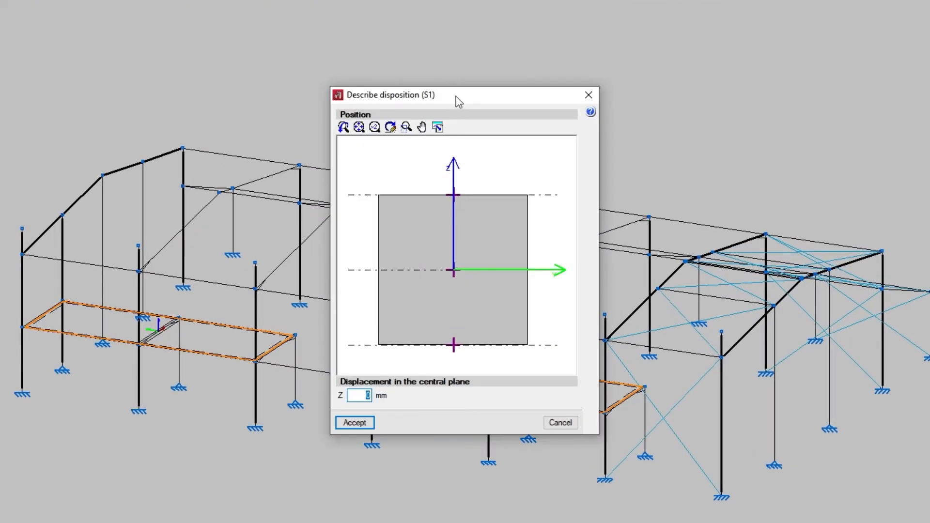
{"action": "left_click", "coordinate": [454, 196]}
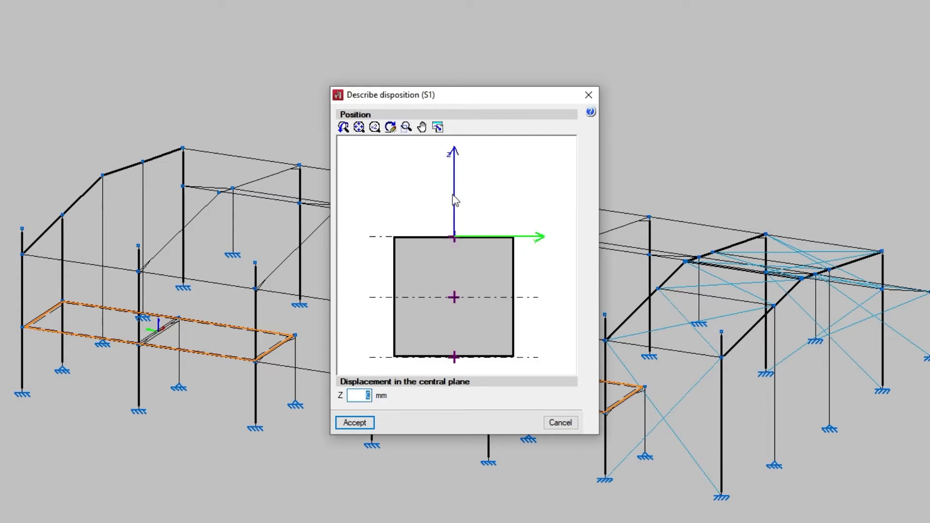
{"action": "left_click", "coordinate": [454, 297]}
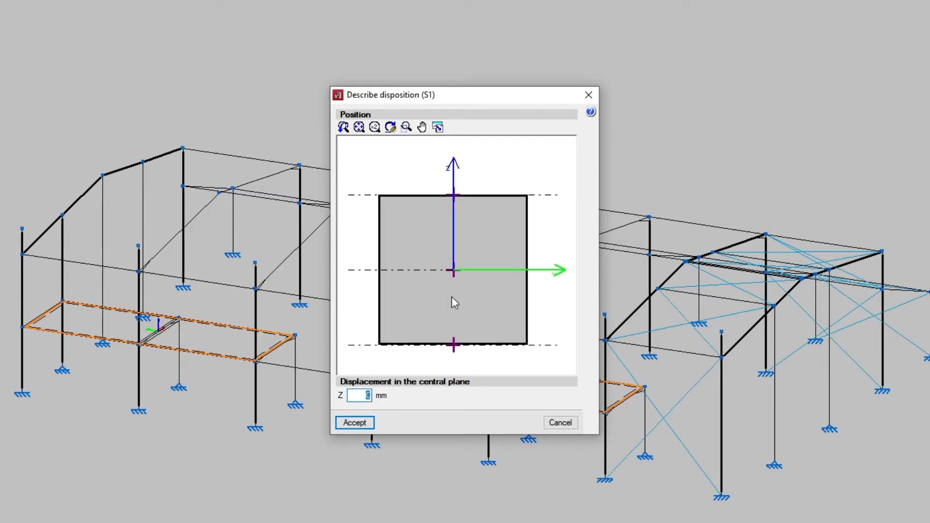
{"action": "left_click", "coordinate": [454, 345]}
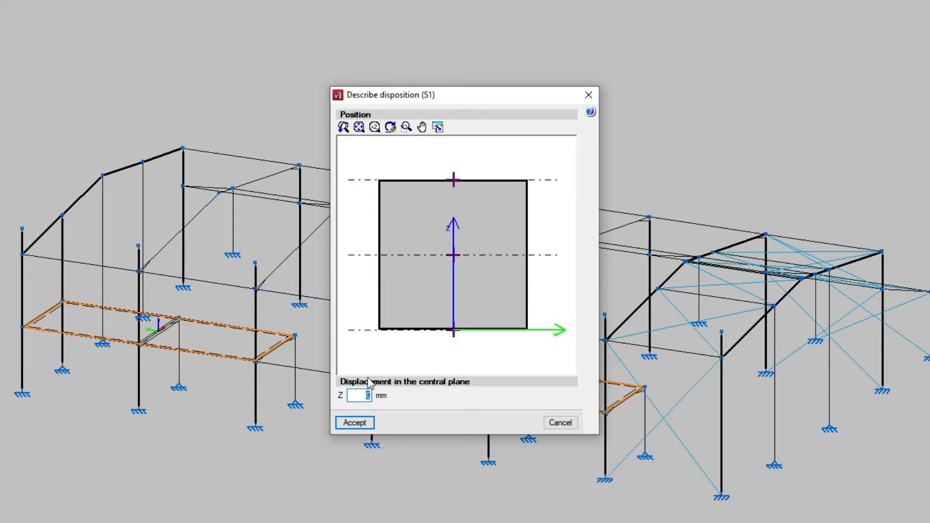
Set the shells' central-plane Z displacement to 20 mm and accept the disposition.
{"action": "double_click", "coordinate": [367, 396]}
{"action": "type", "text": "20"}
{"action": "key", "text": "Tab"}
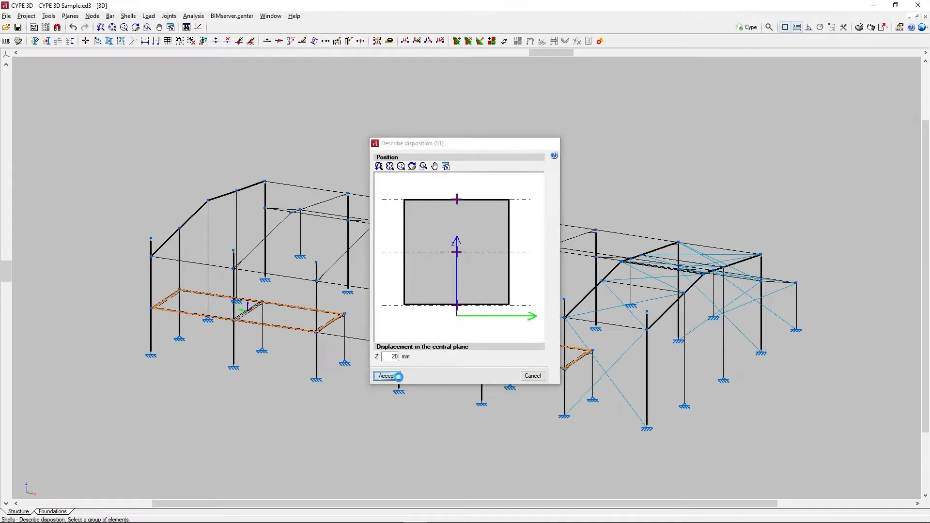
{"action": "left_click", "coordinate": [371, 424]}
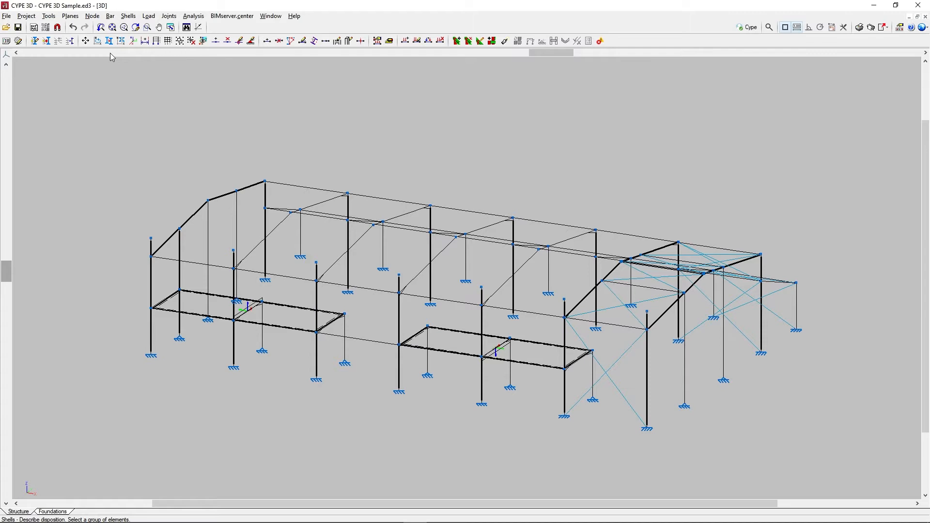
Set the discretisation of shells S1 and S2 to a maximum triangle side size of 0.20 m.
{"action": "left_click", "coordinate": [132, 18]}
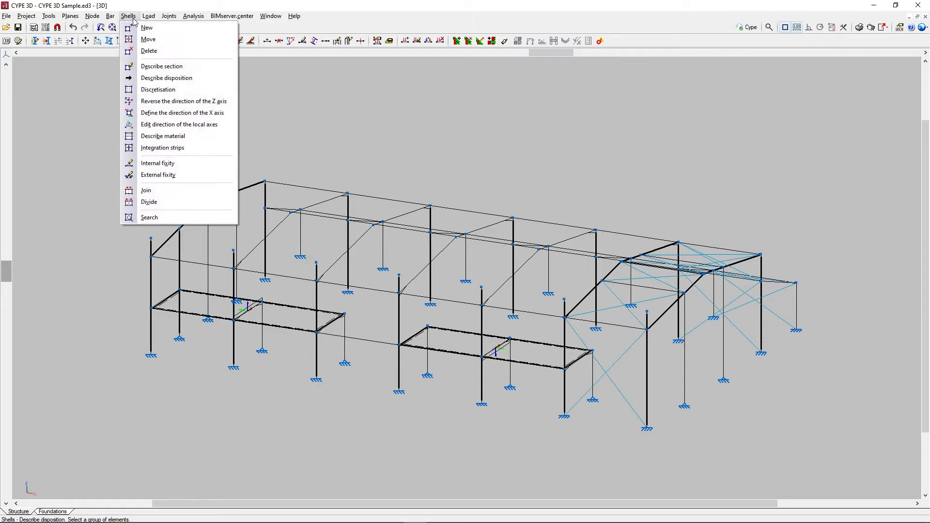
{"action": "left_click", "coordinate": [137, 92]}
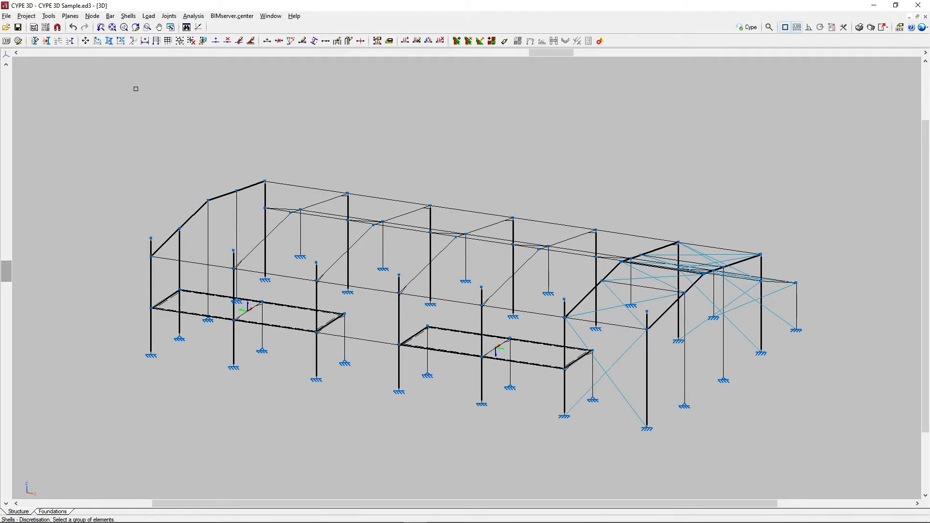
{"action": "left_click", "coordinate": [278, 313]}
{"action": "left_click", "coordinate": [445, 346]}
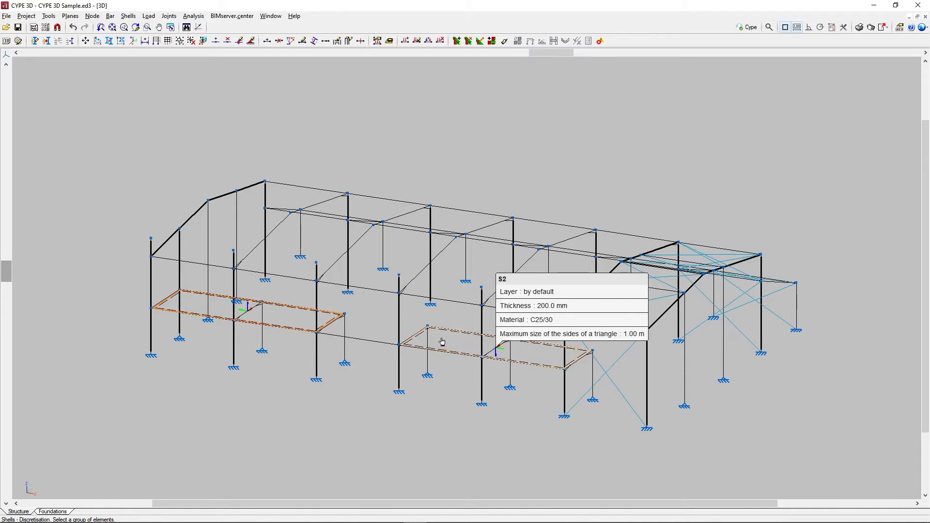
{"action": "right_click", "coordinate": [440, 320]}
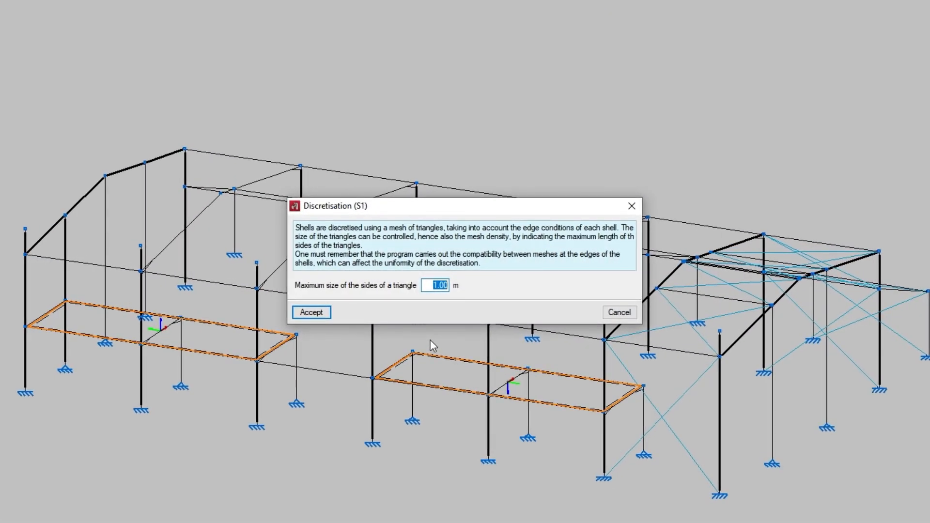
{"action": "left_click_drag", "start_coordinate": [428, 286], "coordinate": [466, 288]}
{"action": "type", "text": "0.20"}
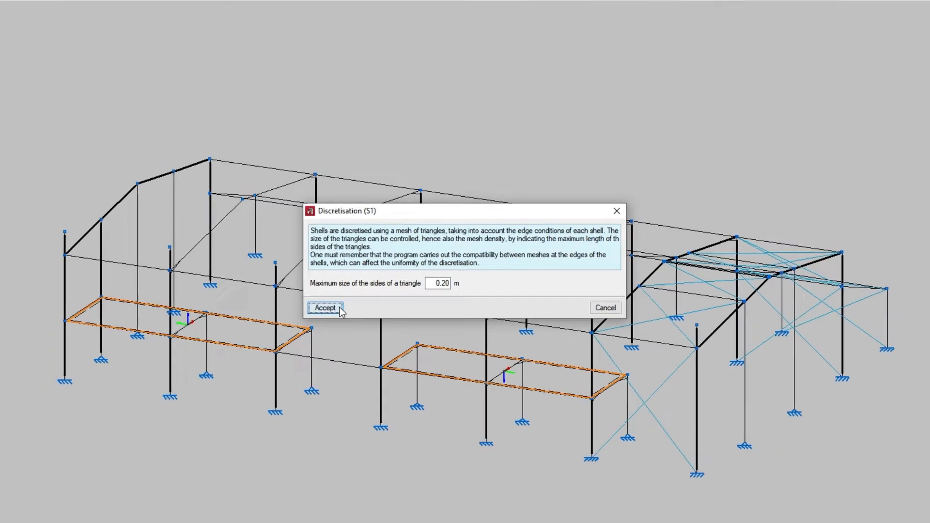
{"action": "left_click", "coordinate": [339, 309]}
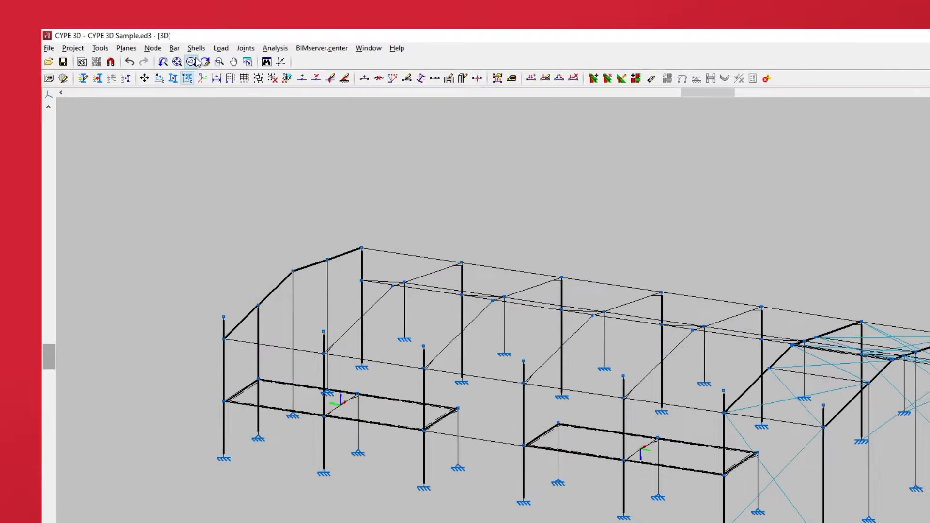
Reverse the direction of the local Z axis of shell S1.
{"action": "left_click", "coordinate": [128, 16]}
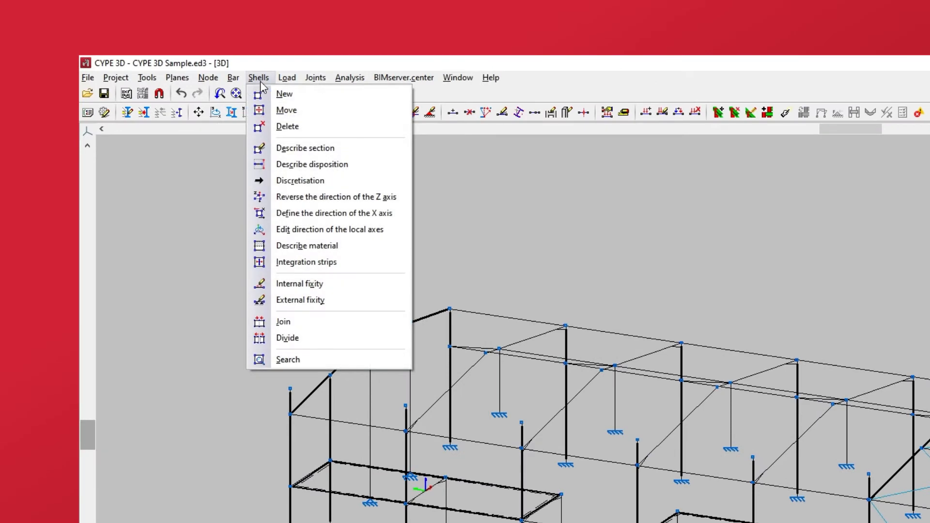
{"action": "left_click", "coordinate": [268, 196]}
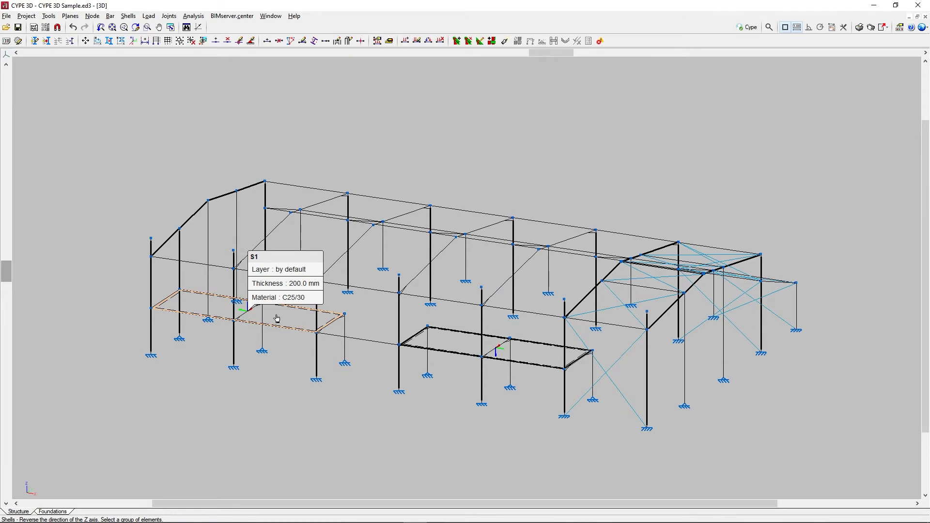
{"action": "left_click", "coordinate": [277, 319]}
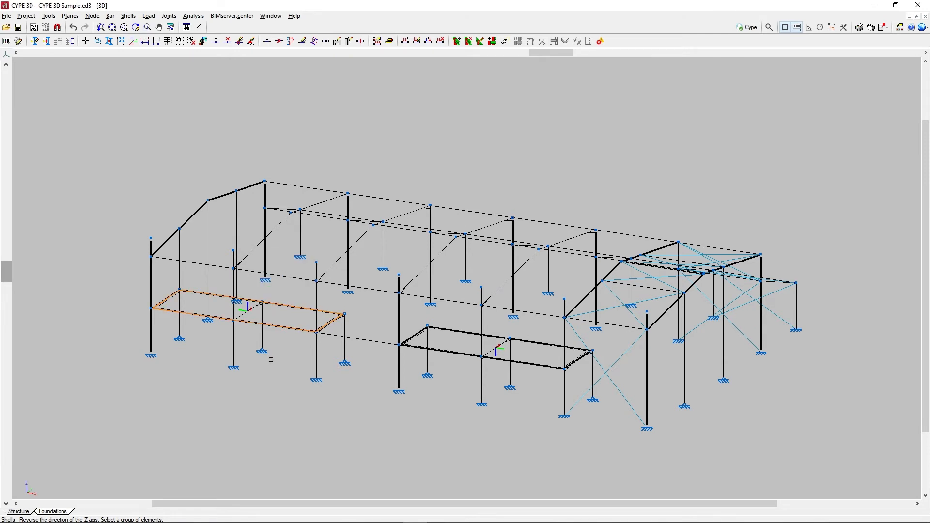
{"action": "right_click", "coordinate": [271, 359]}
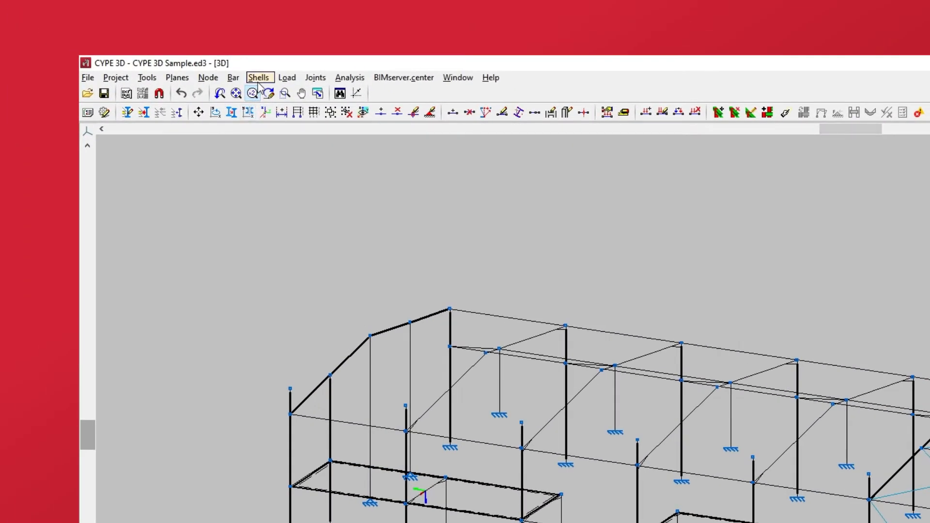
Redefine the direction of the local X axis of shell S2.
{"action": "left_click", "coordinate": [128, 16]}
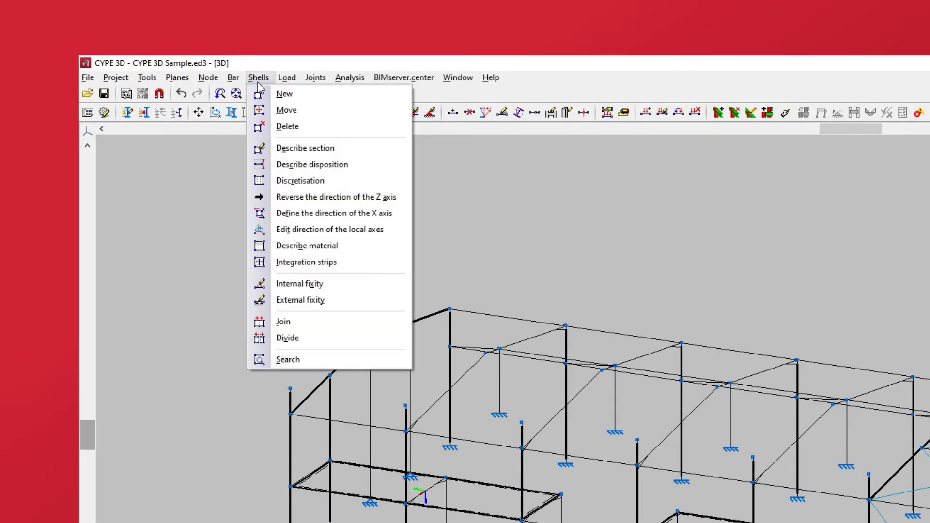
{"action": "left_click", "coordinate": [272, 214]}
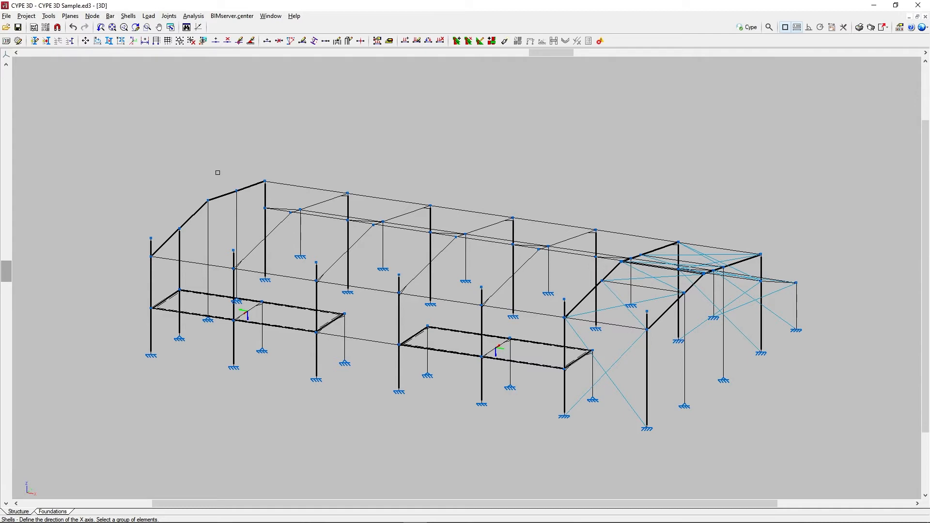
{"action": "left_click", "coordinate": [447, 351]}
{"action": "right_click", "coordinate": [452, 339]}
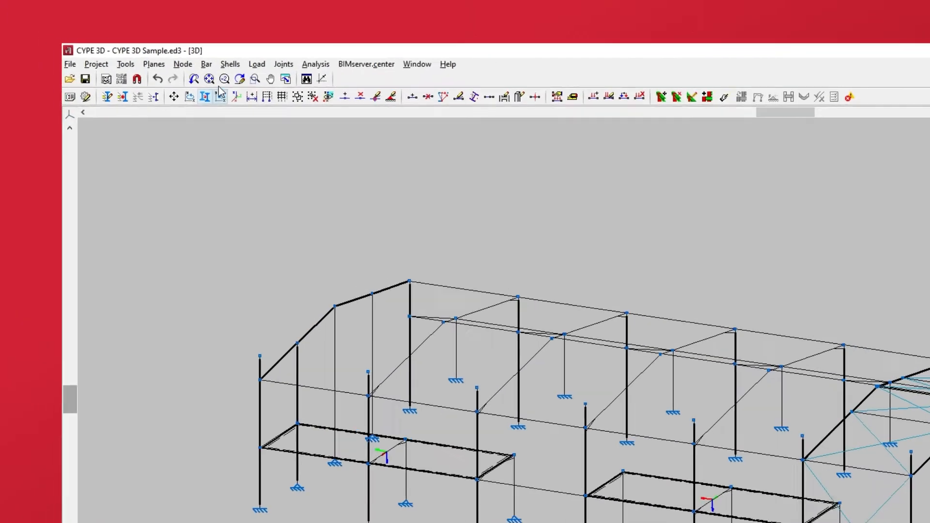
Edit the direction of the local axes of shells S1 and S2 by an angle of 90 degrees.
{"action": "left_click", "coordinate": [230, 64]}
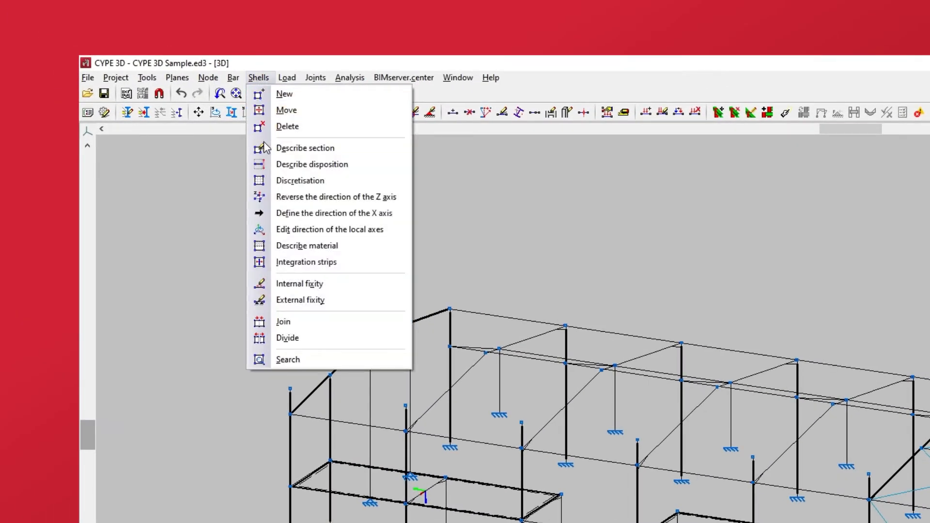
{"action": "left_click", "coordinate": [270, 231]}
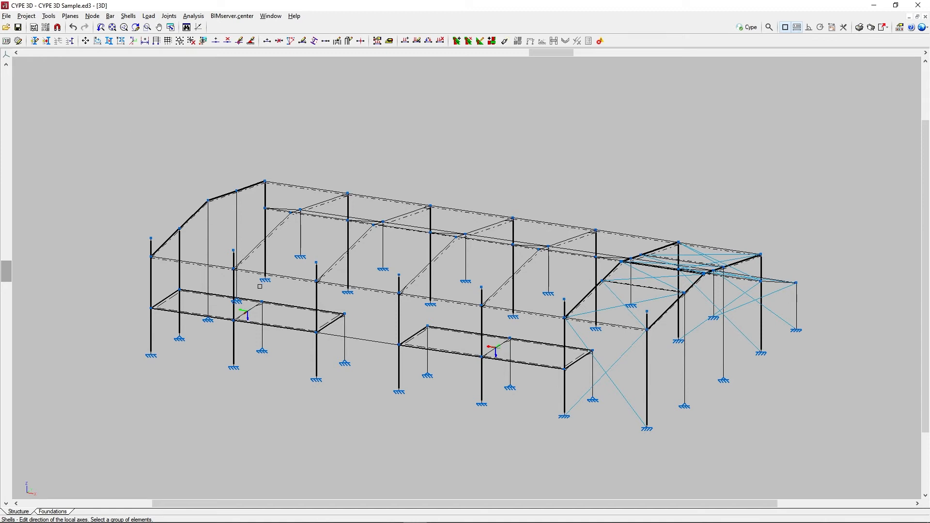
{"action": "left_click", "coordinate": [275, 320]}
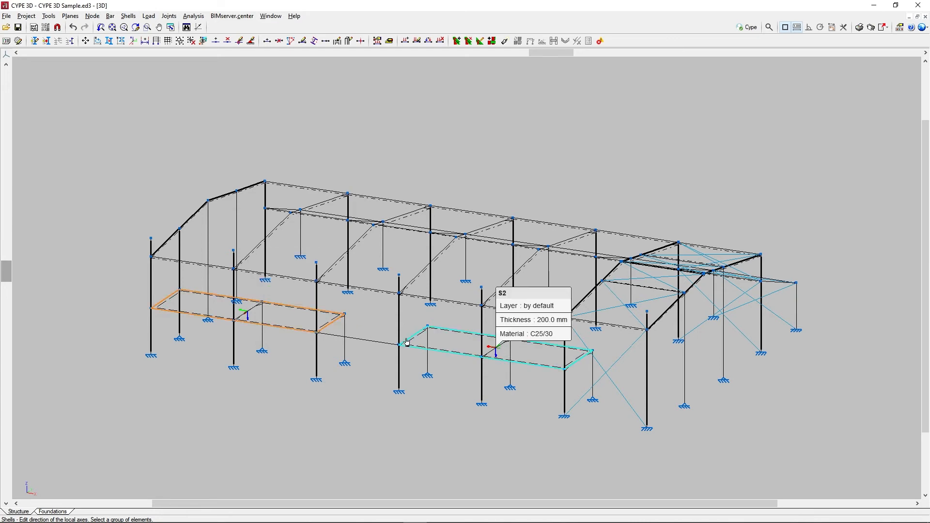
{"action": "left_click", "coordinate": [451, 347]}
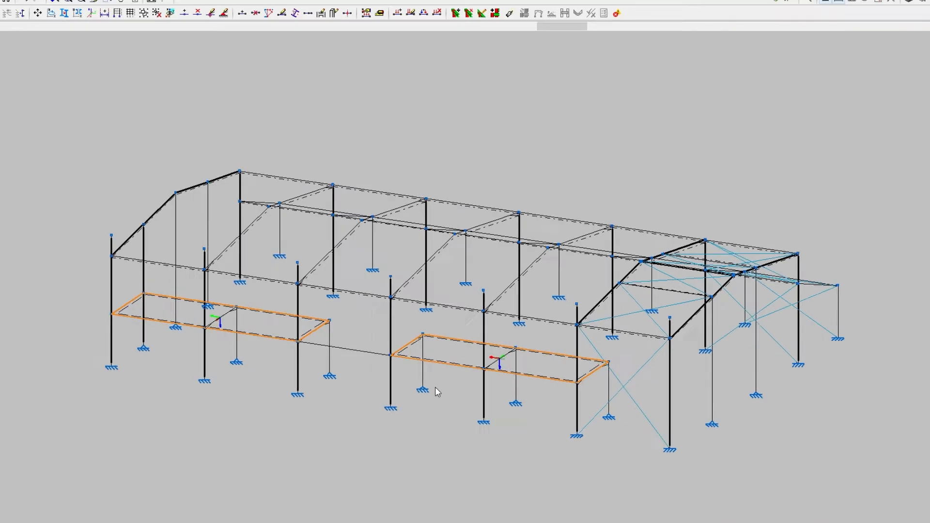
{"action": "right_click", "coordinate": [439, 373]}
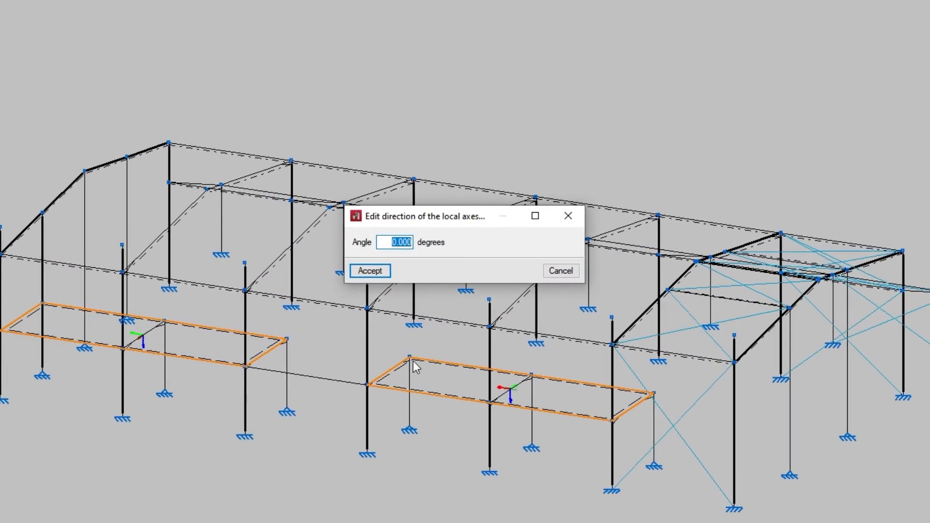
{"action": "left_click_drag", "start_coordinate": [388, 243], "coordinate": [458, 250]}
{"action": "type", "text": "90"}
{"action": "left_click", "coordinate": [388, 271]}
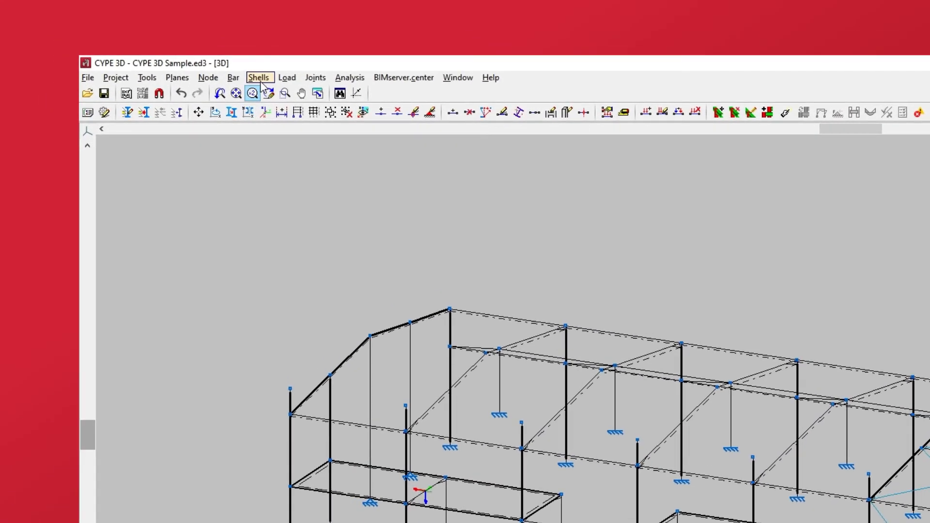
Describe the material of shells S1 and S2 as rolled steel, with Fe360 as the specifically selected shell material.
{"action": "left_click", "coordinate": [128, 16]}
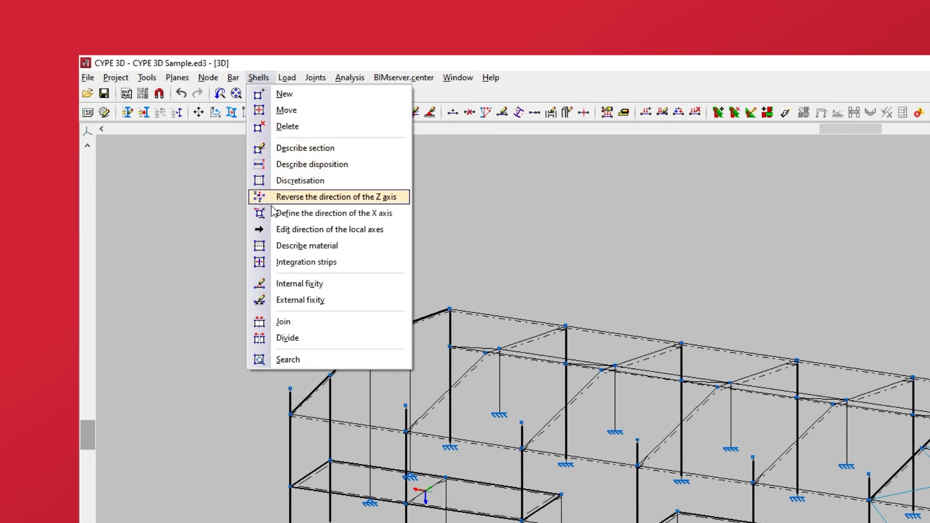
{"action": "left_click", "coordinate": [281, 245]}
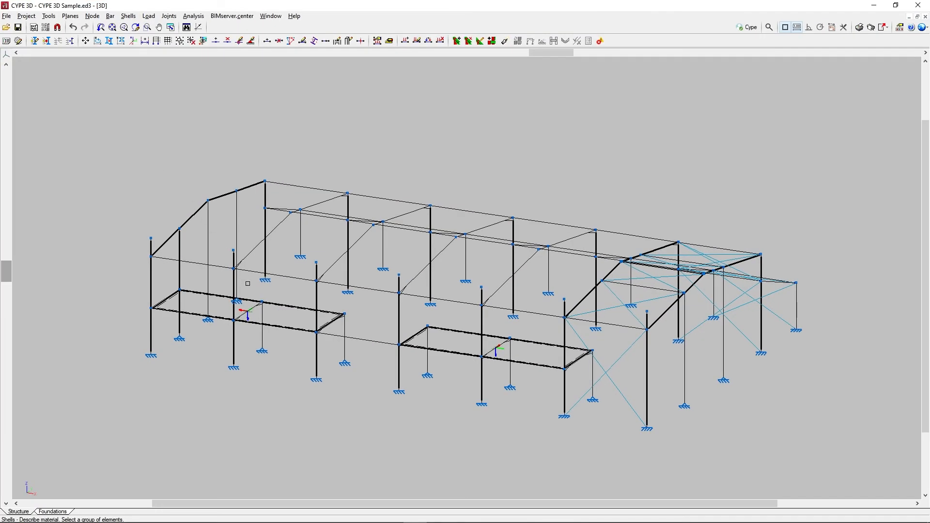
{"action": "left_click", "coordinate": [448, 343]}
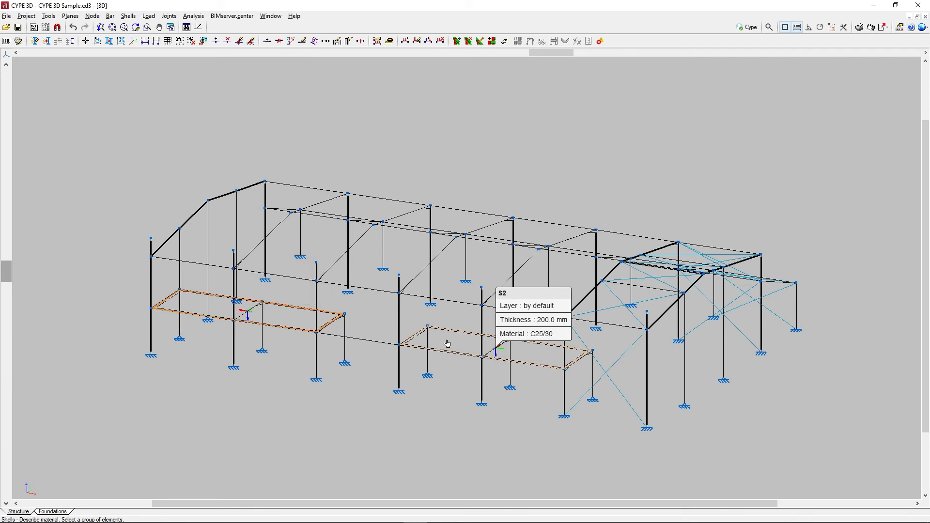
{"action": "right_click", "coordinate": [460, 314]}
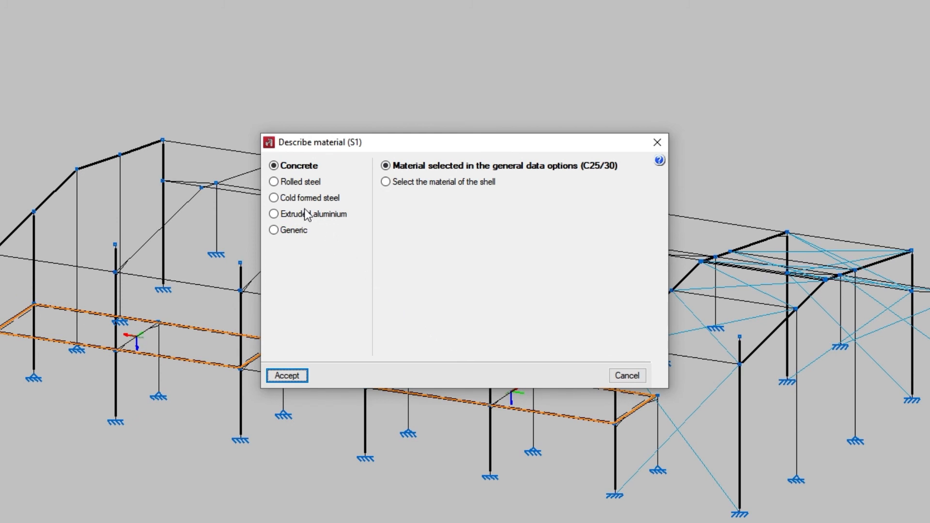
{"action": "left_click", "coordinate": [278, 183]}
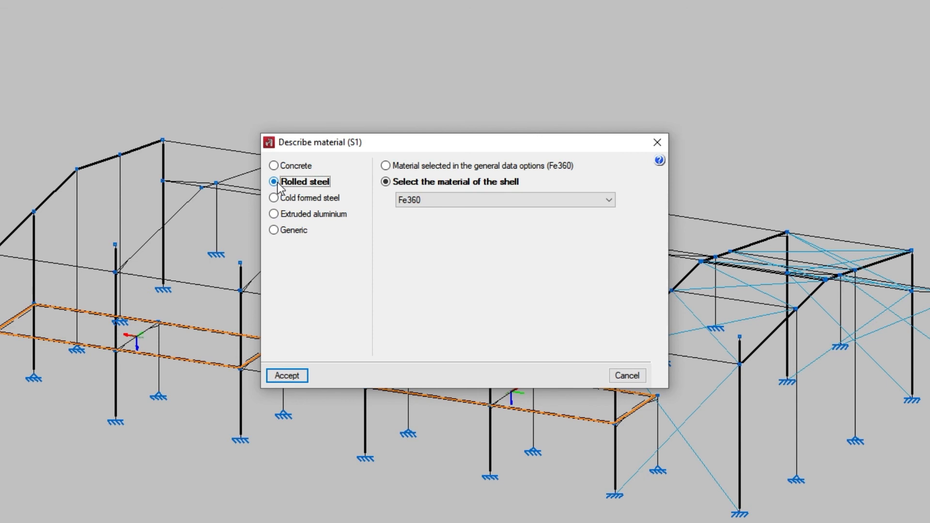
{"action": "left_click", "coordinate": [606, 200]}
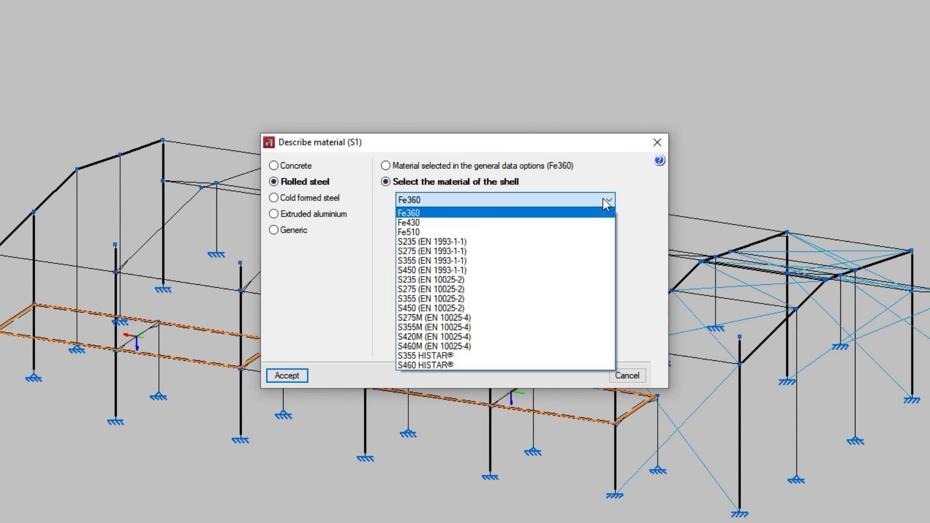
{"action": "left_click", "coordinate": [604, 200]}
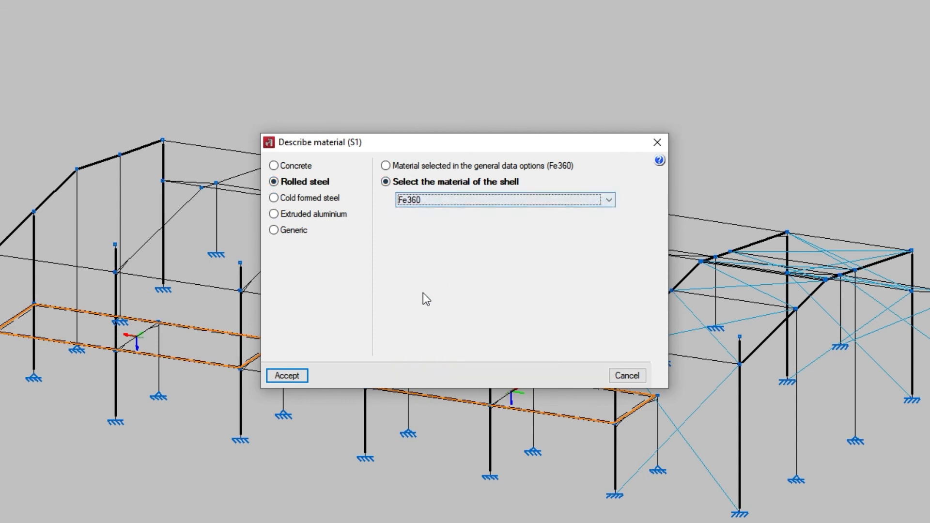
{"action": "left_click", "coordinate": [302, 377]}
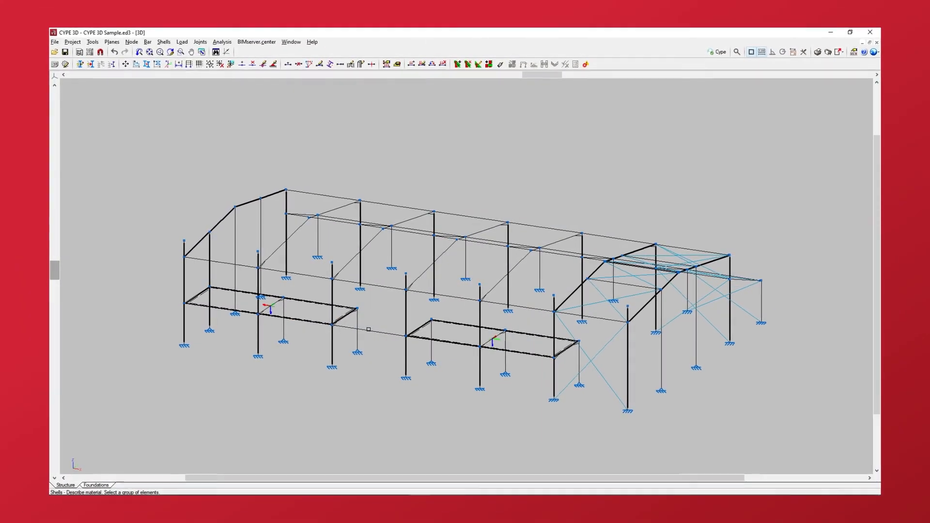